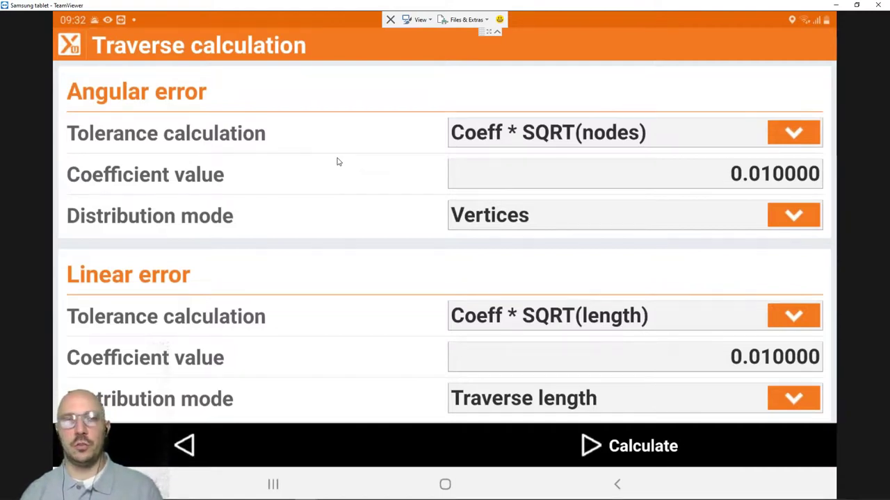
Review the angular, linear and elevation error settings, including the angular tolerance options, and calculate the traverse.
click(559, 132)
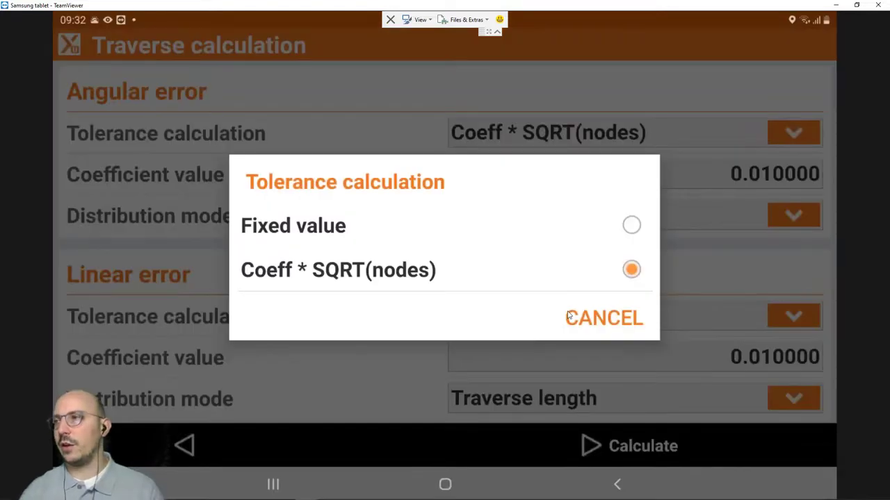
click(566, 317)
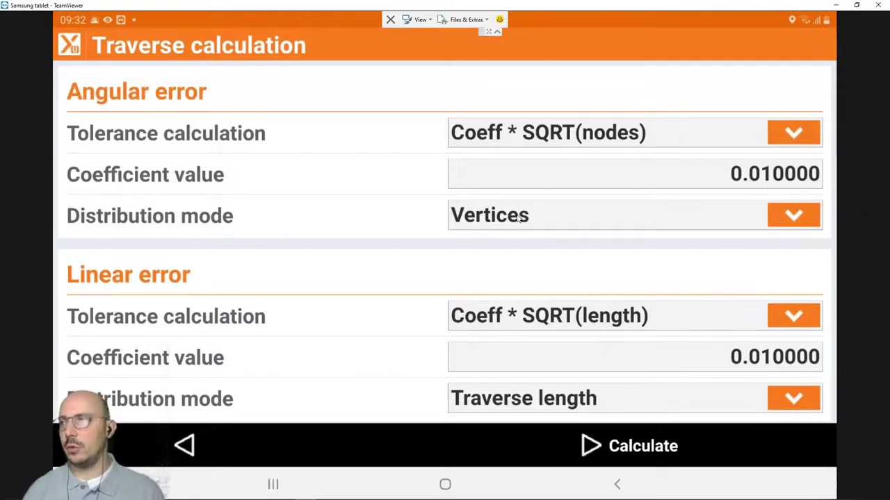
scroll(517, 217, down, 3)
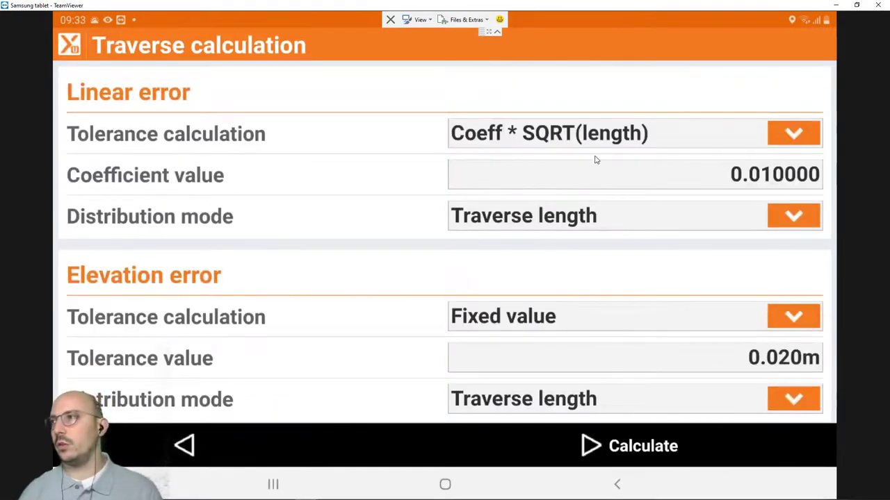
click(611, 444)
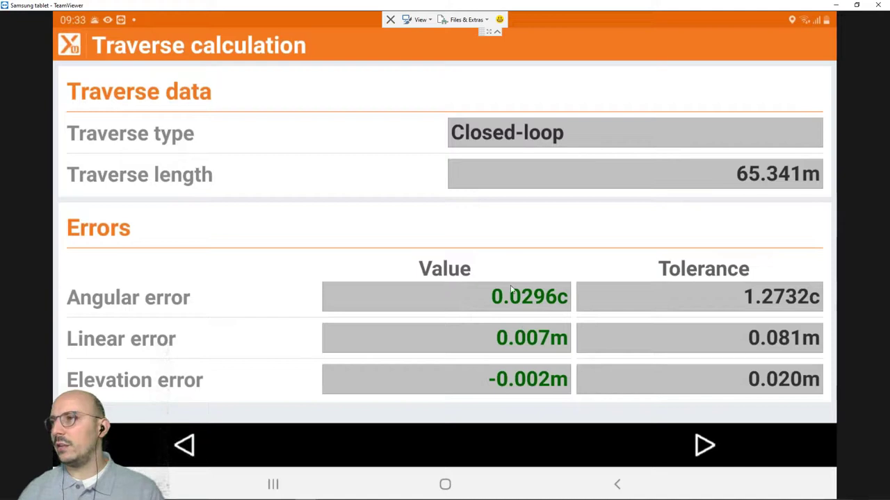
Adjust the traverse with "Backup job and overwrite data", saving the backup to Device/Cloud as Copy_Traverse closed loop.gfd4.
click(690, 441)
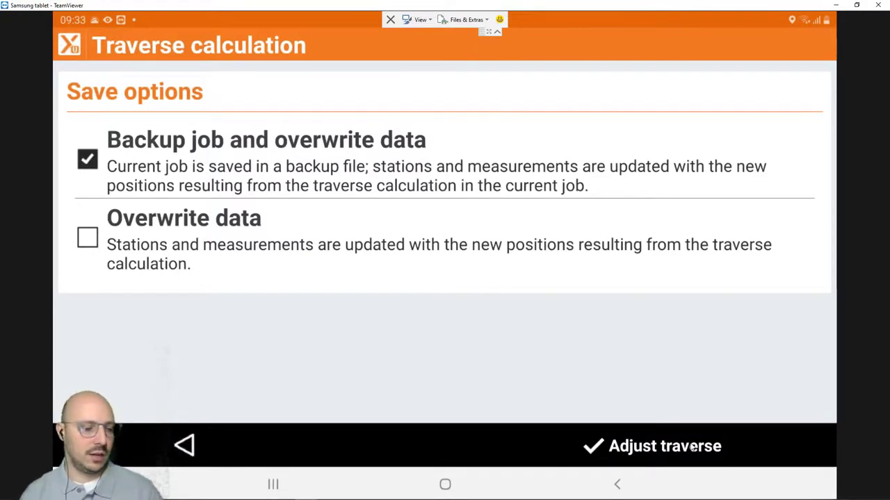
click(692, 448)
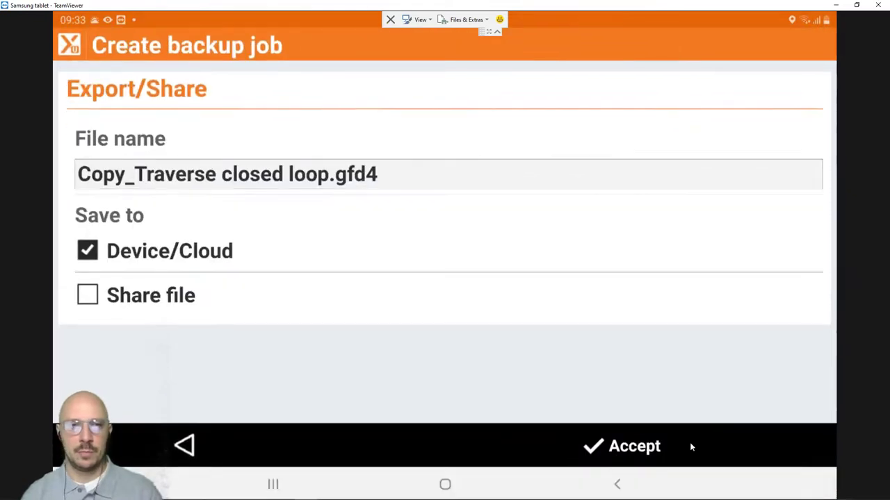
click(690, 447)
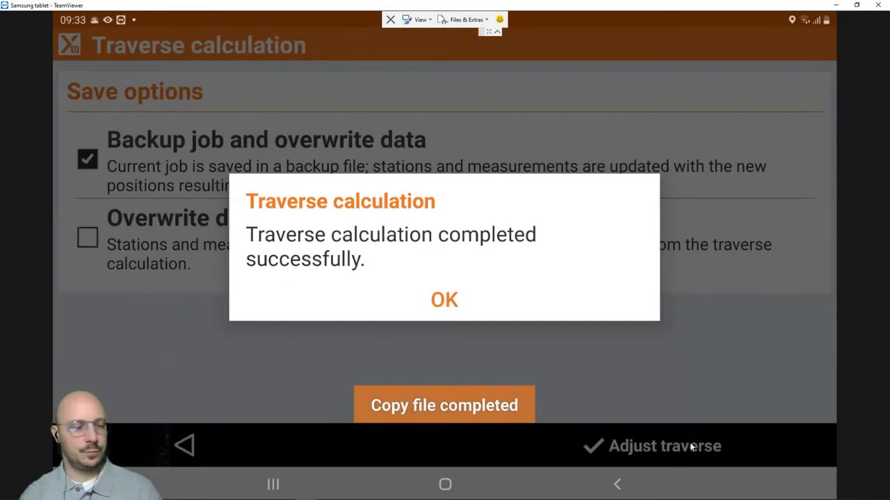
click(690, 447)
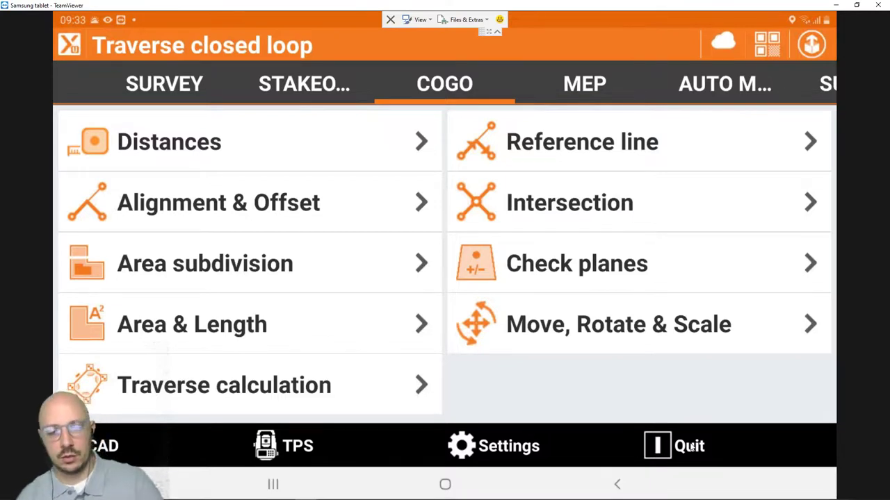
Switch to the PowerPoint slide show and advance to the slide about copying and moving jobs to another site.
key(super+Tab)
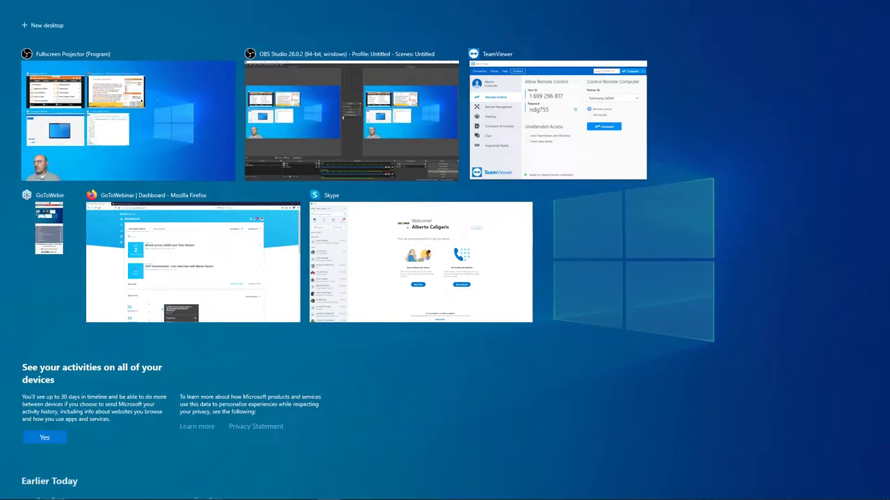
click(417, 135)
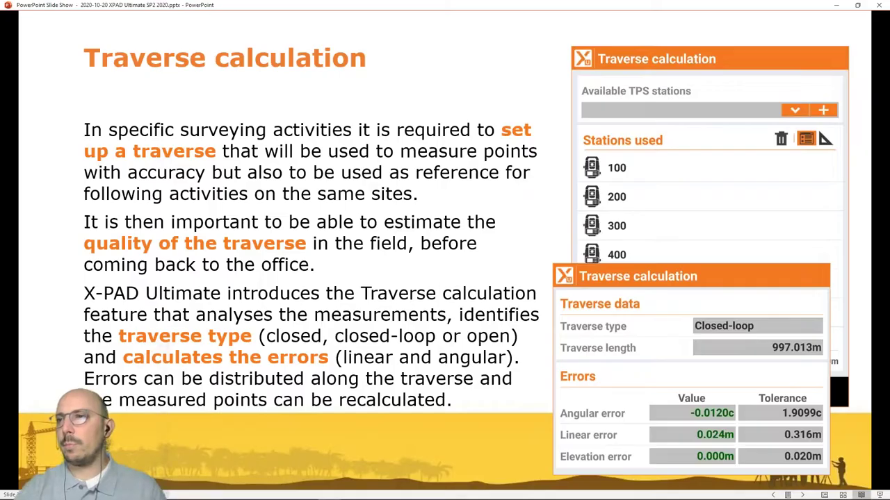
key(Right)
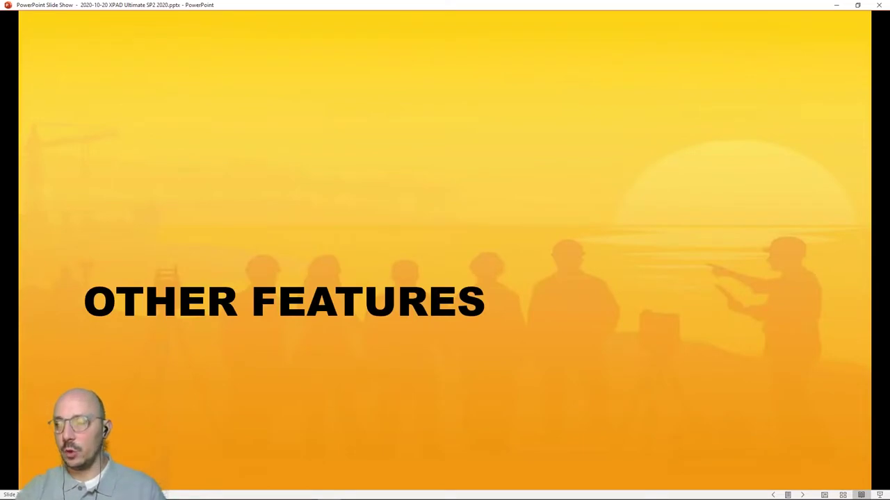
key(Right)
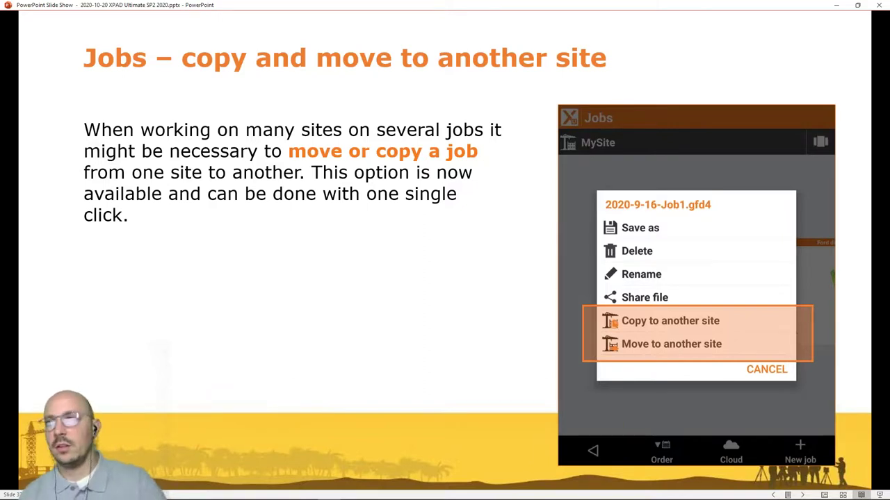
Switch to the Samsung tablet session in TeamViewer and view the job list of the SP2 2020 Webinar site.
key(super+Tab)
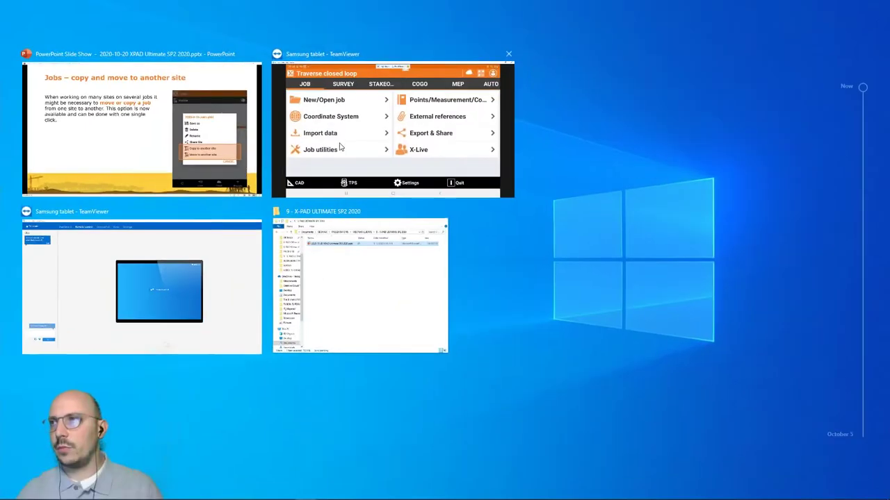
click(331, 143)
click(331, 143)
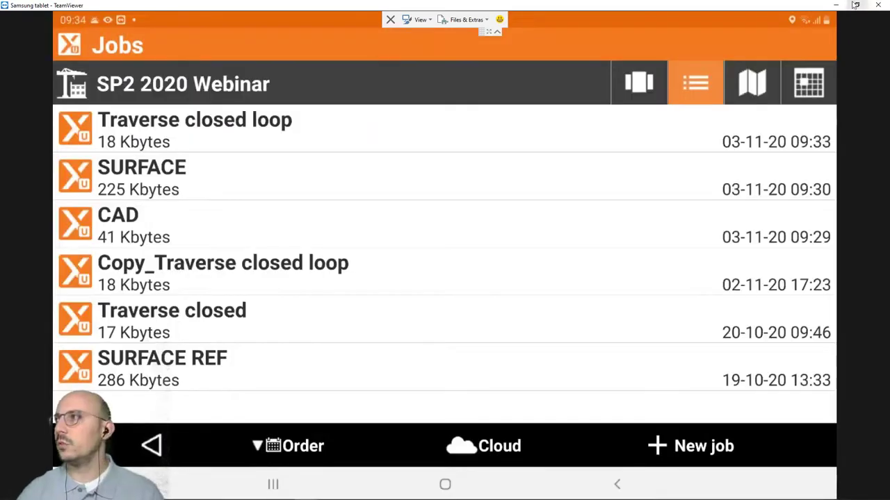
Return to the PowerPoint slide show and advance to the "Survey codes & Parametric description" slide.
click(842, 5)
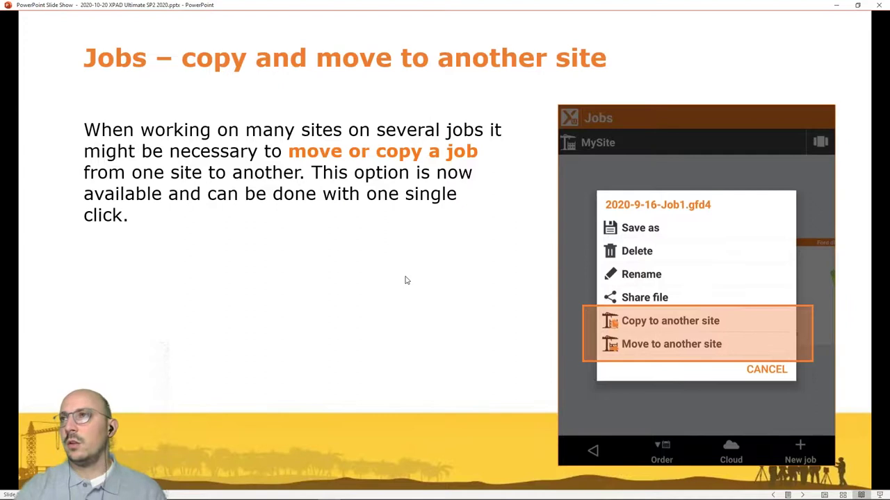
click(368, 281)
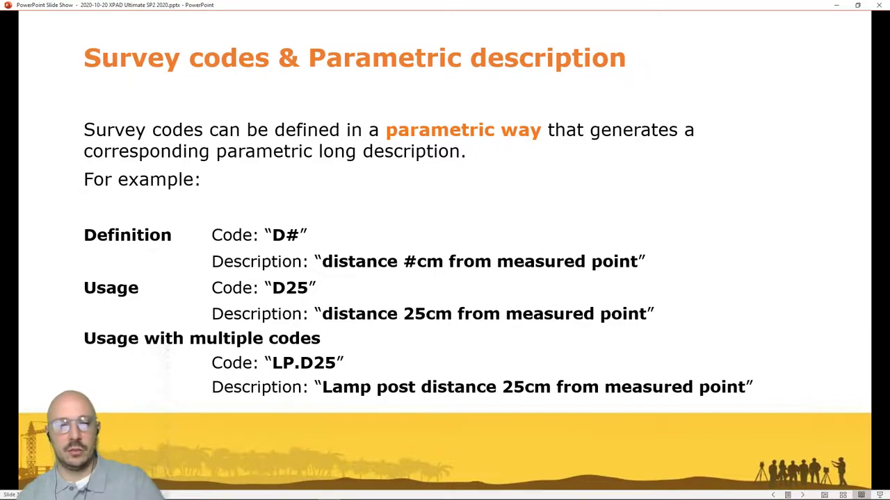
Switch to the Samsung tablet session in TeamViewer and start a new survey code named DR#.
key(super+Tab)
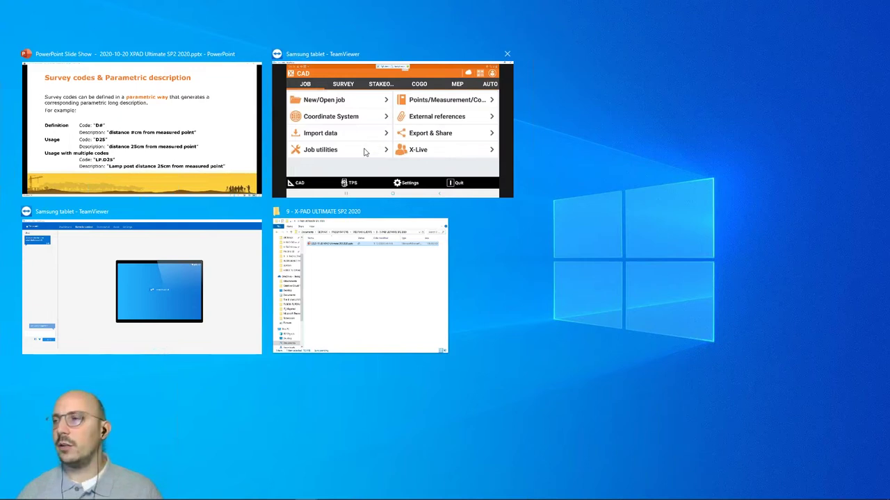
click(364, 152)
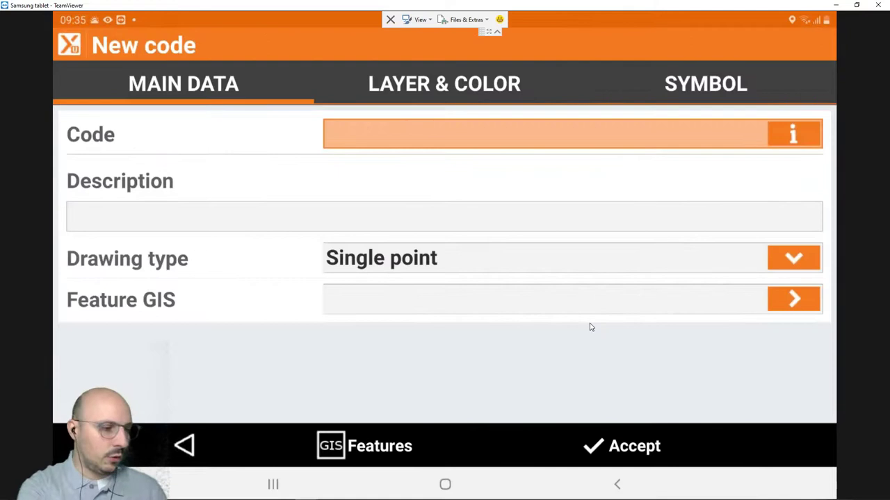
text(D)
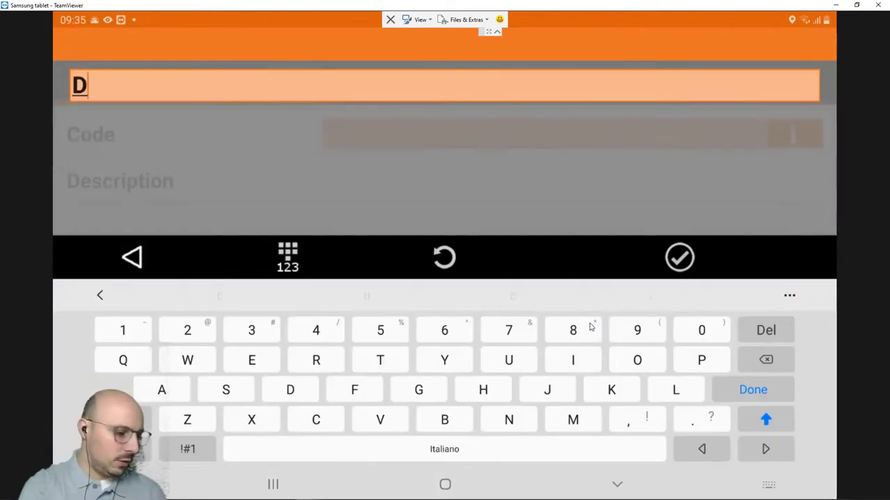
key(BackSpace)
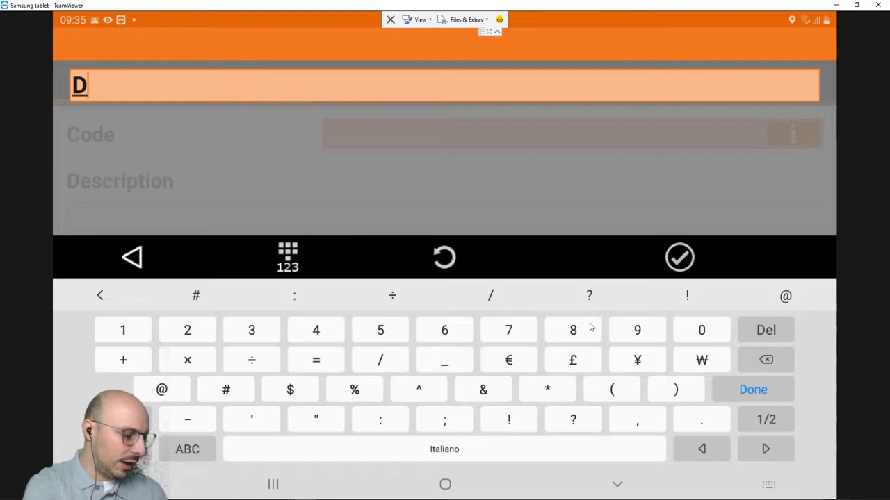
text(R)
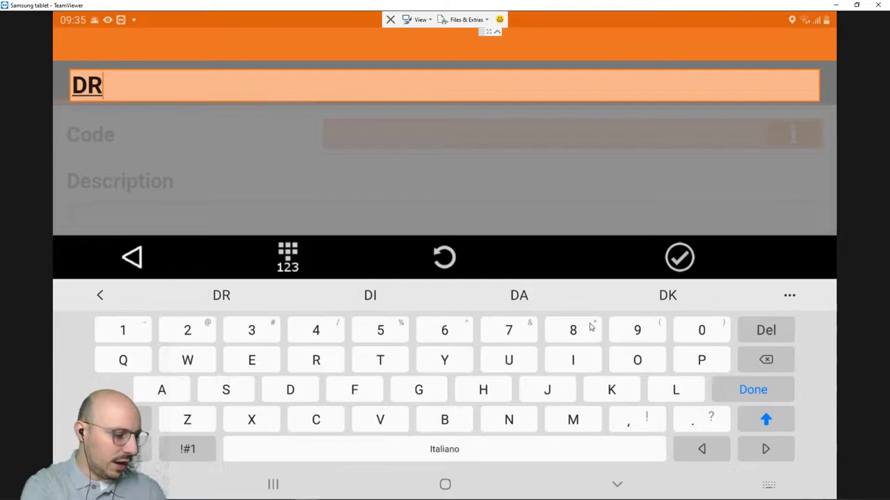
text(#)
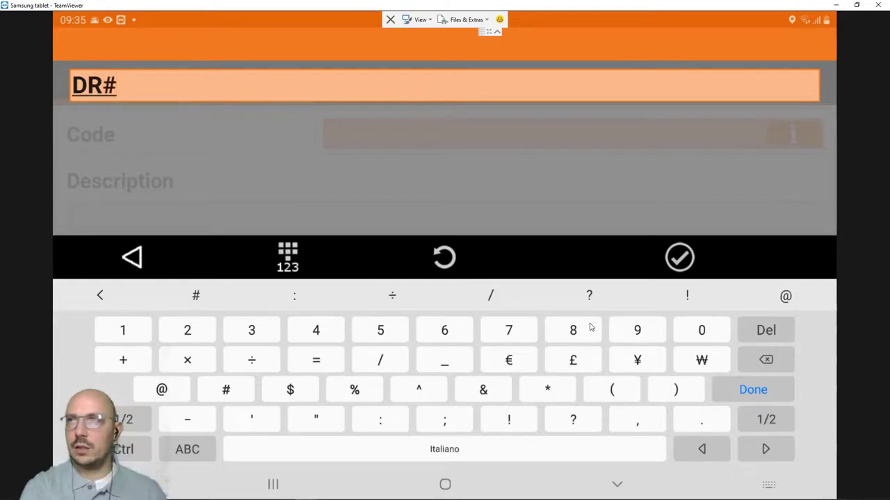
key(Return)
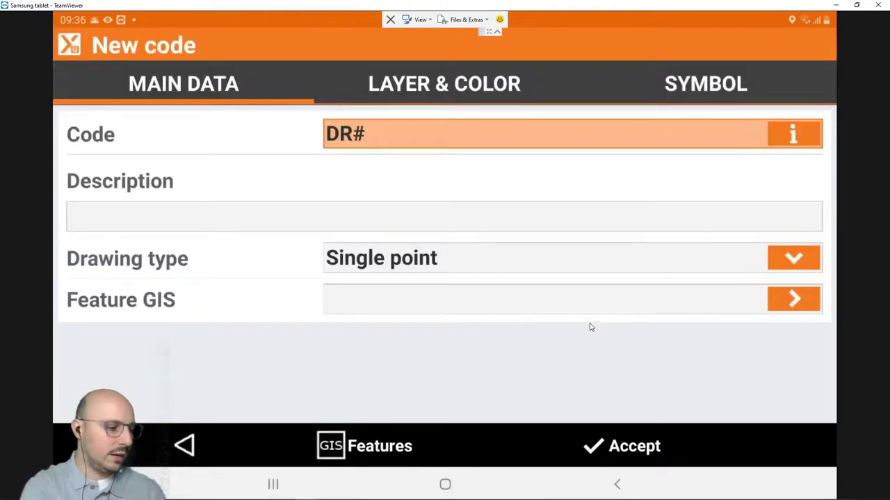
Set the description of the DR# code to "Offset right # cm".
text(D)
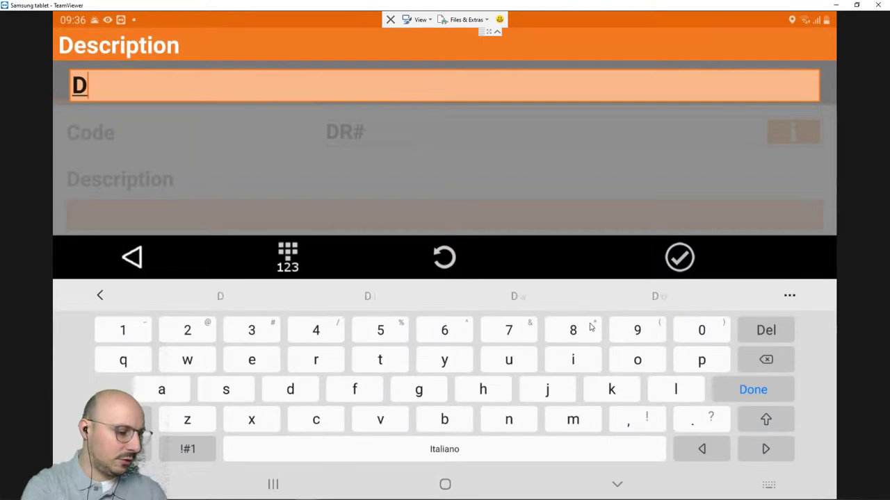
key(BackSpace)
text(Off)
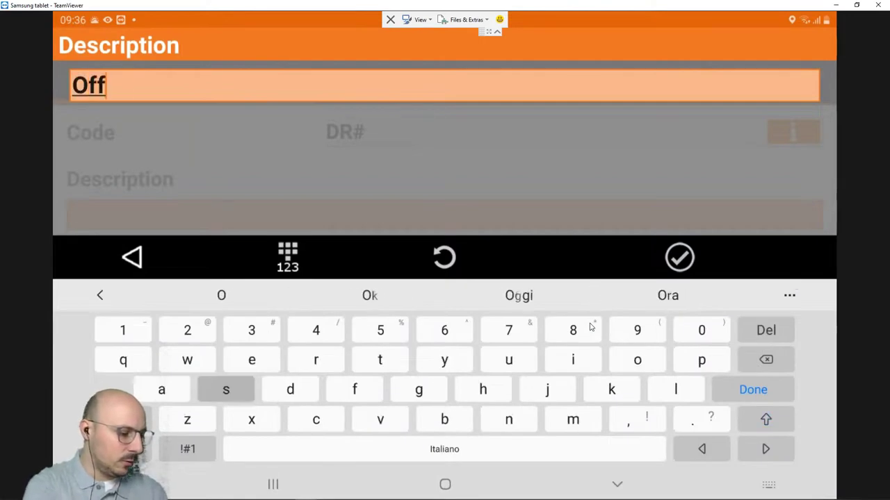
text(set righ)
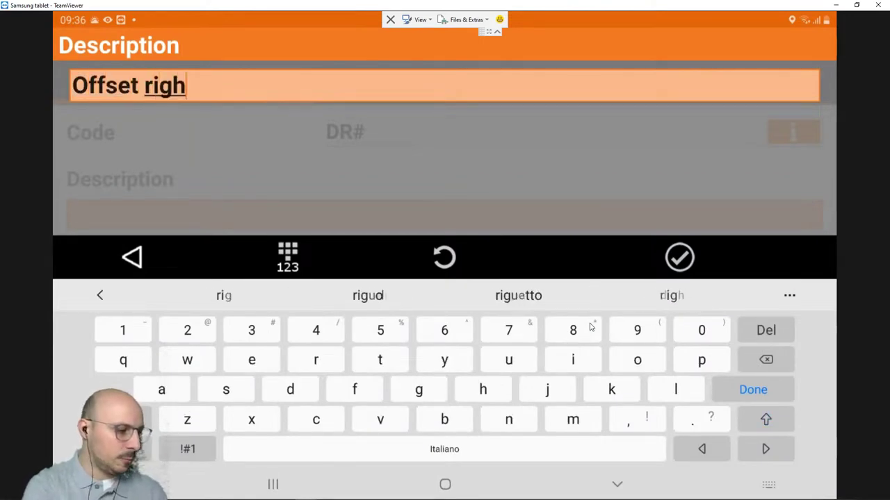
text(t #)
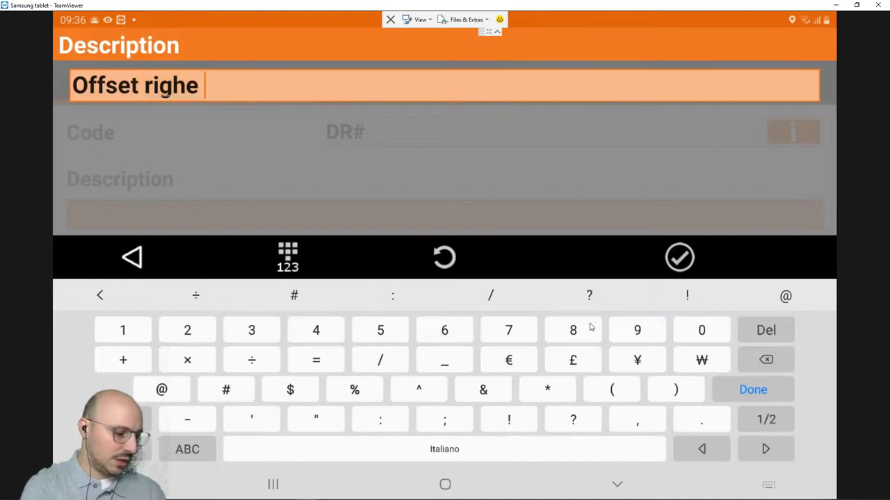
key(BackSpace)
key(BackSpace)
key(BackSpace)
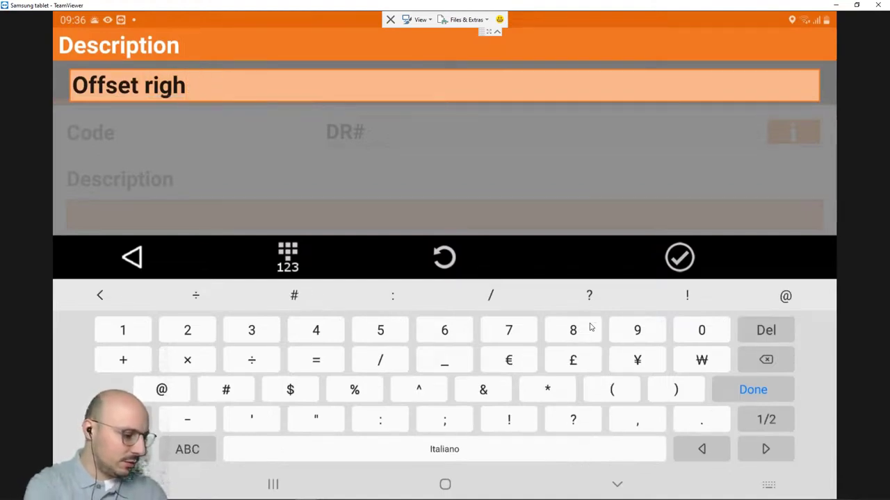
text(t)
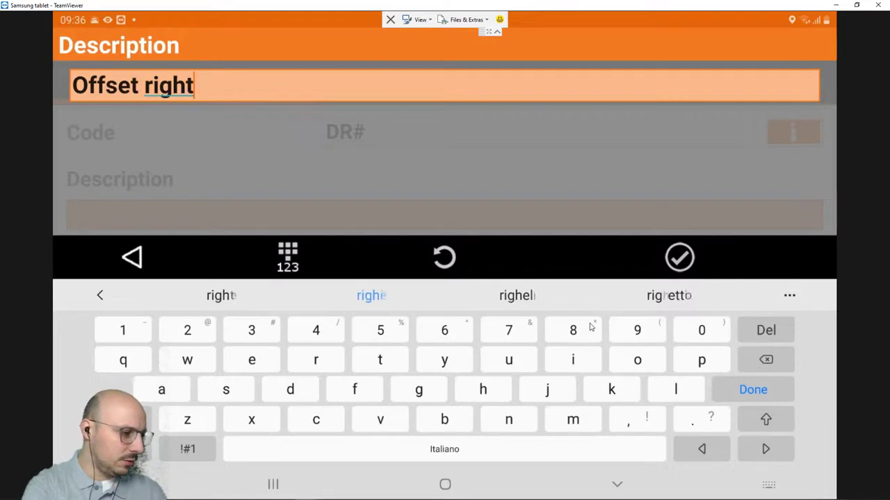
key(BackSpace)
key(BackSpace)
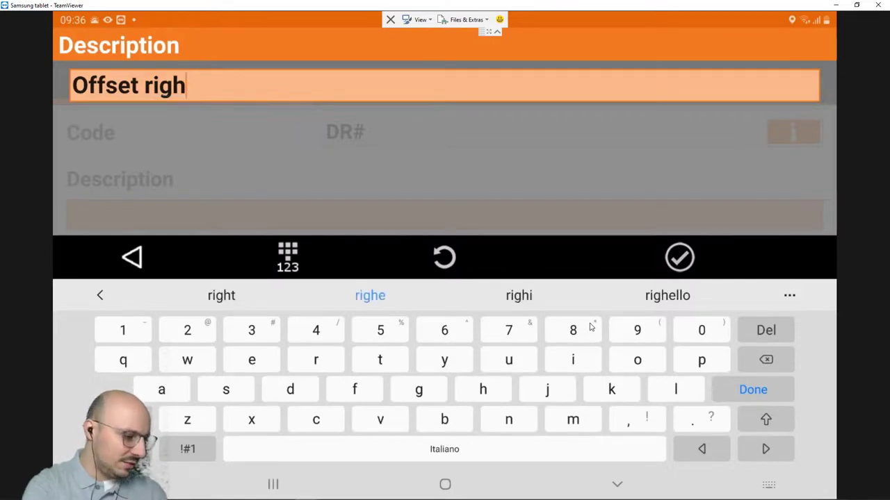
text(t )
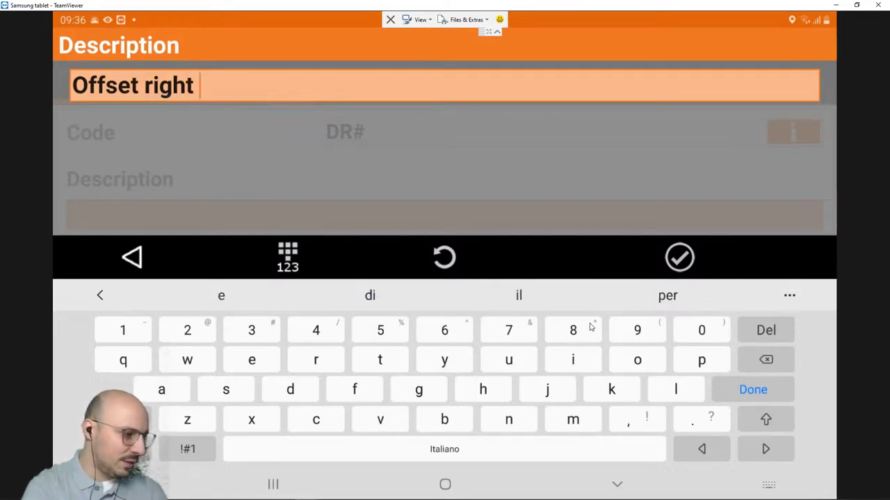
text(#)
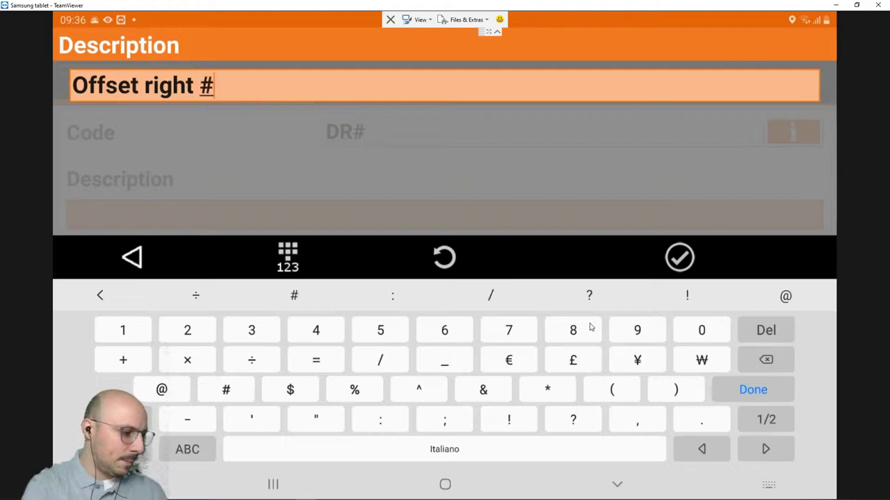
text( cm)
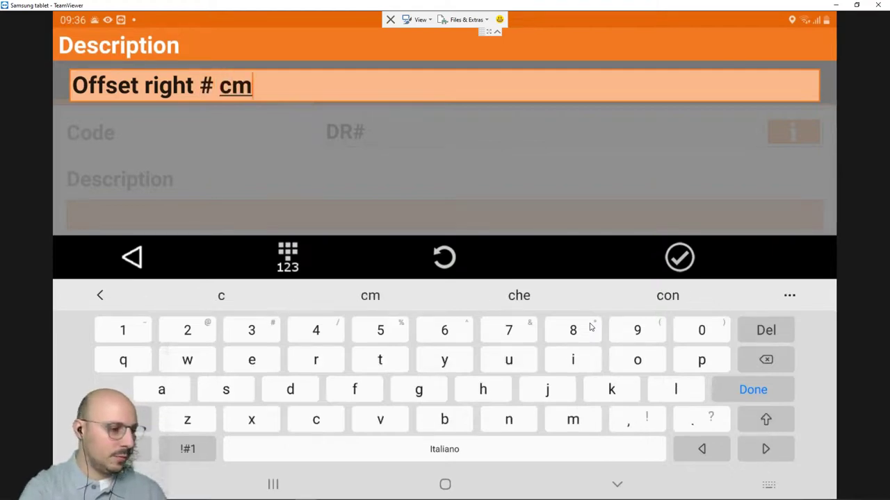
key(Return)
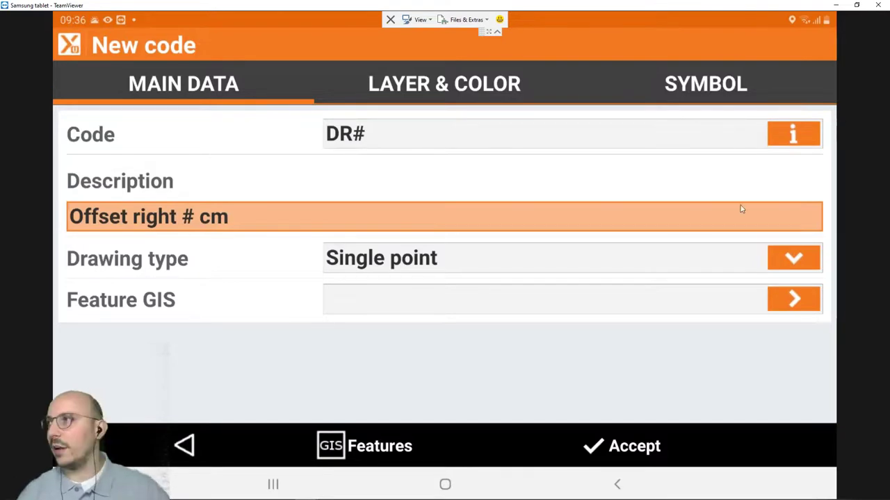
Open the help on using the # symbol in code names and descriptions.
click(799, 132)
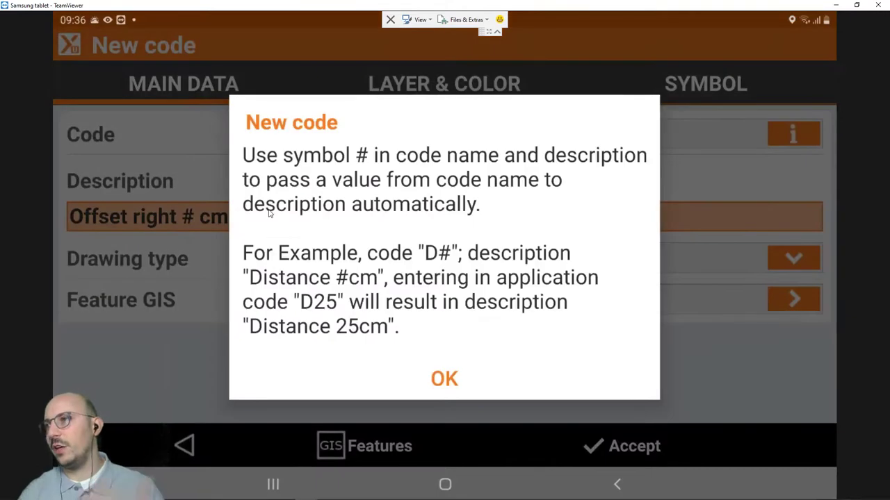
Dismiss the # symbol help, save the new DR# code to the code list and leave the list.
click(438, 381)
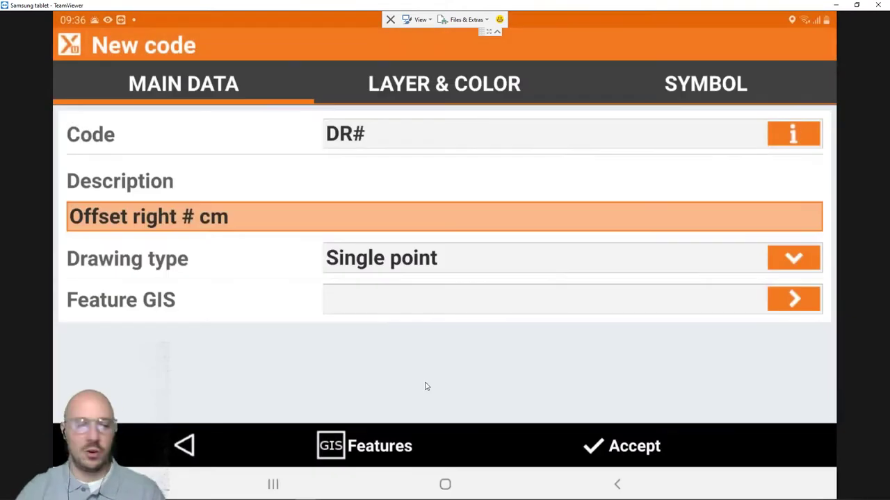
key(Return)
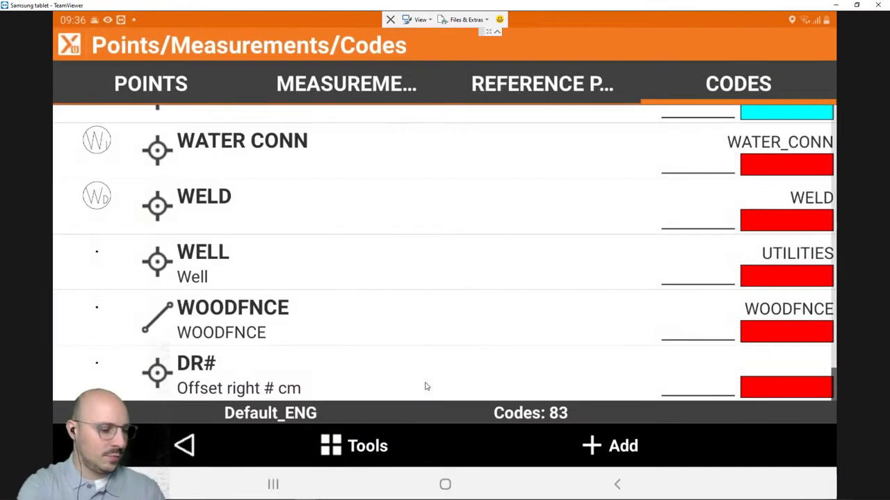
key(Escape)
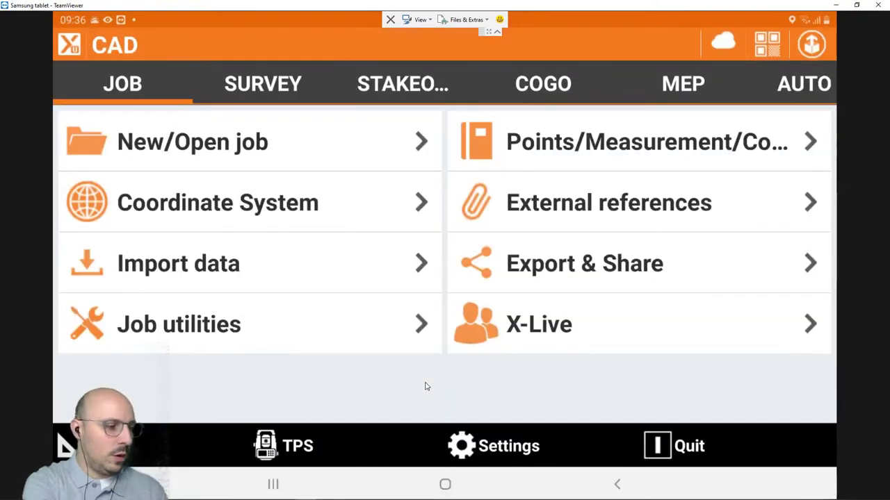
In the survey view, replace the CTEST point code with DR20 to use the parametric offset code.
key(Right)
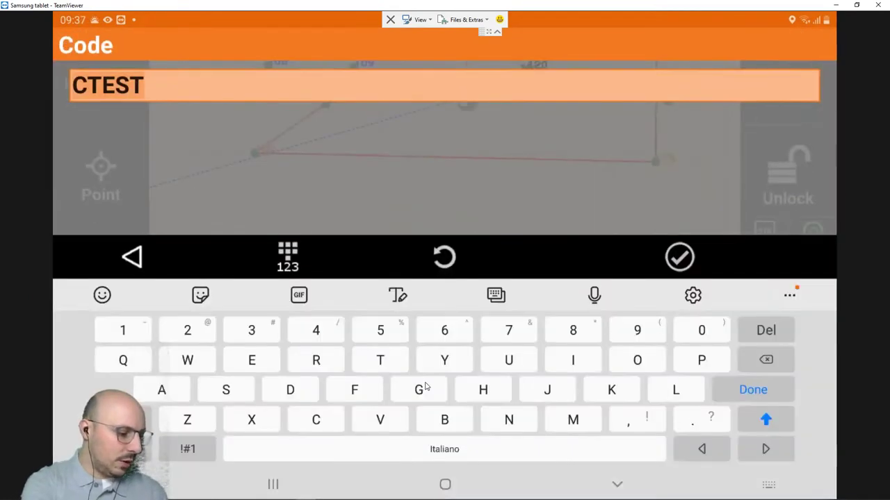
text(DR)
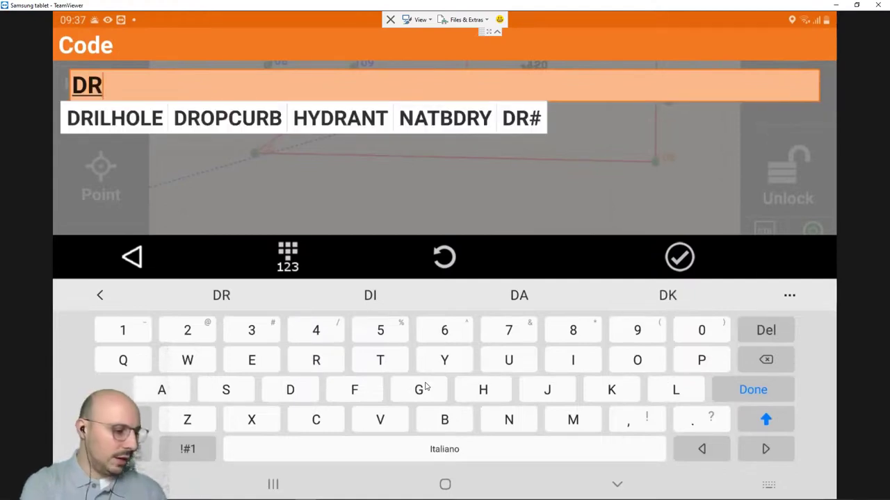
text(20)
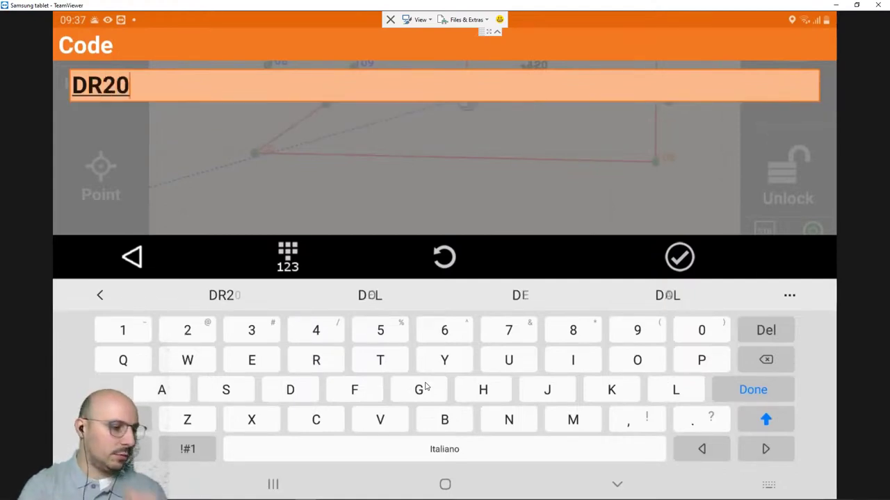
key(Return)
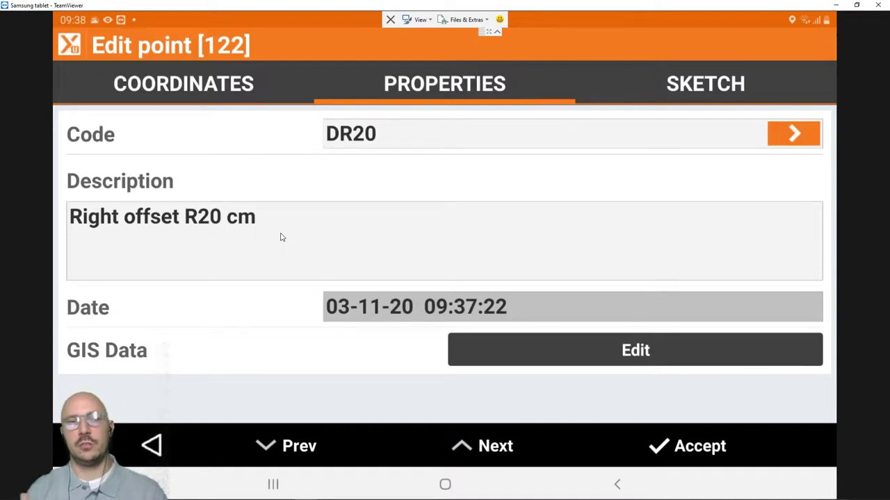
Switch back from the TeamViewer tablet session to the PowerPoint slide on survey codes and parametric description.
click(836, 6)
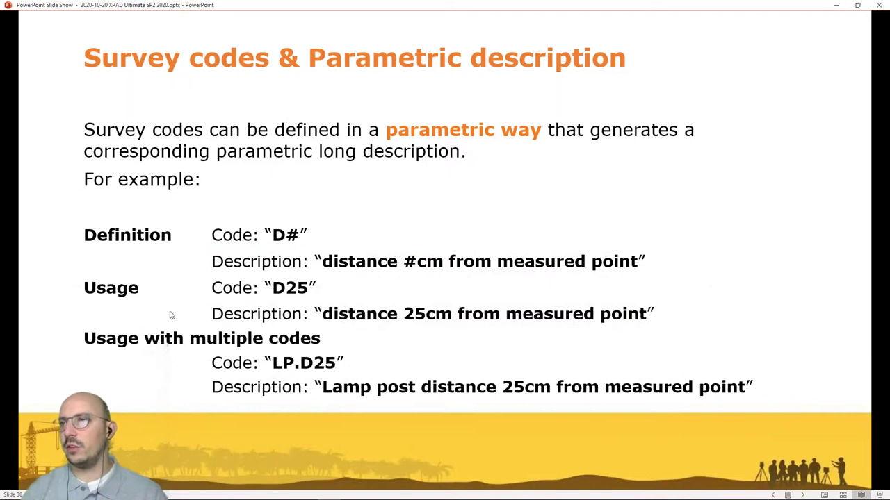